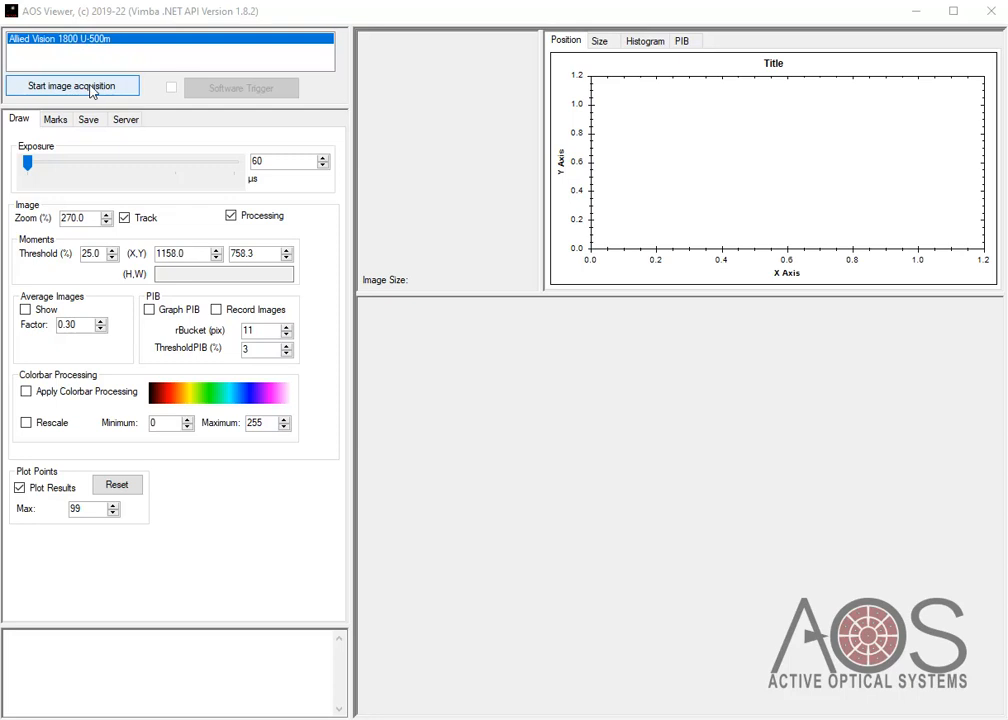
# Step: Start image acquisition from the Allied Vision 1800 U-500m camera and raise the exposure to 14859 µs
pyautogui.click(72, 86)
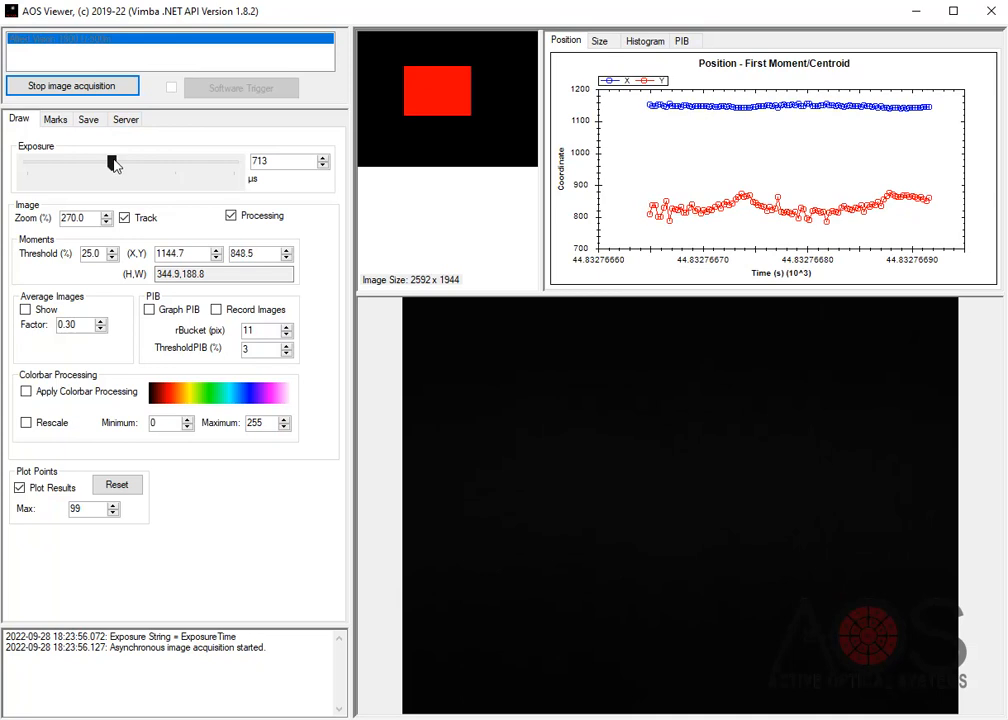
pyautogui.moveTo(113, 167); pyautogui.dragTo(151, 169)
pyautogui.click(167, 167)
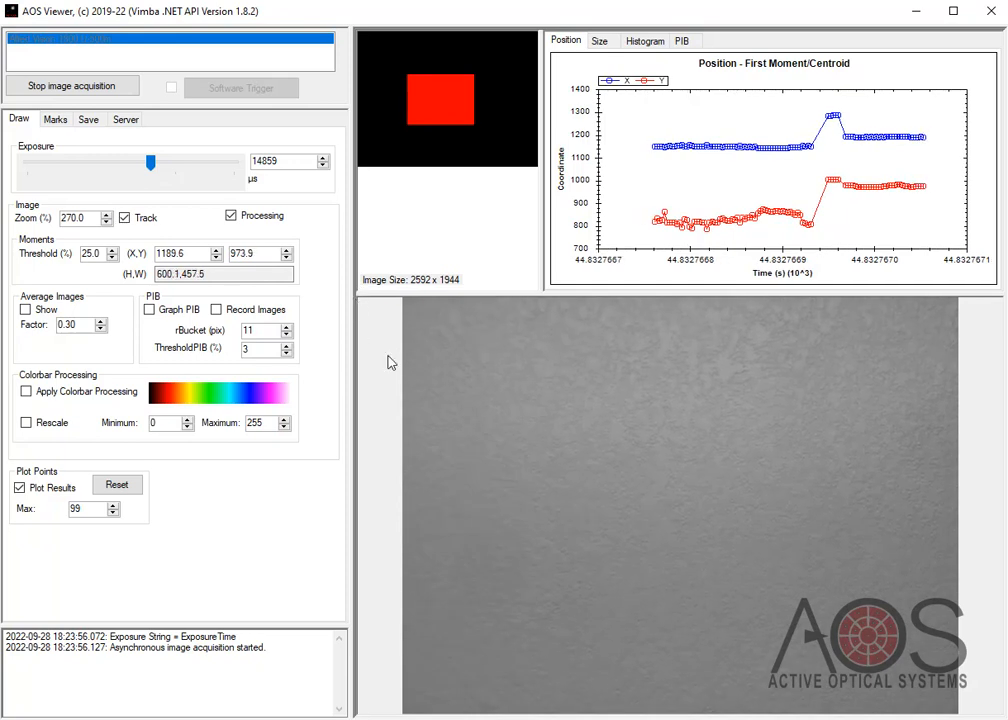
# Step: Lower the exposure to 310 µs with tracking switched off and turn tracking back on
pyautogui.click(124, 217)
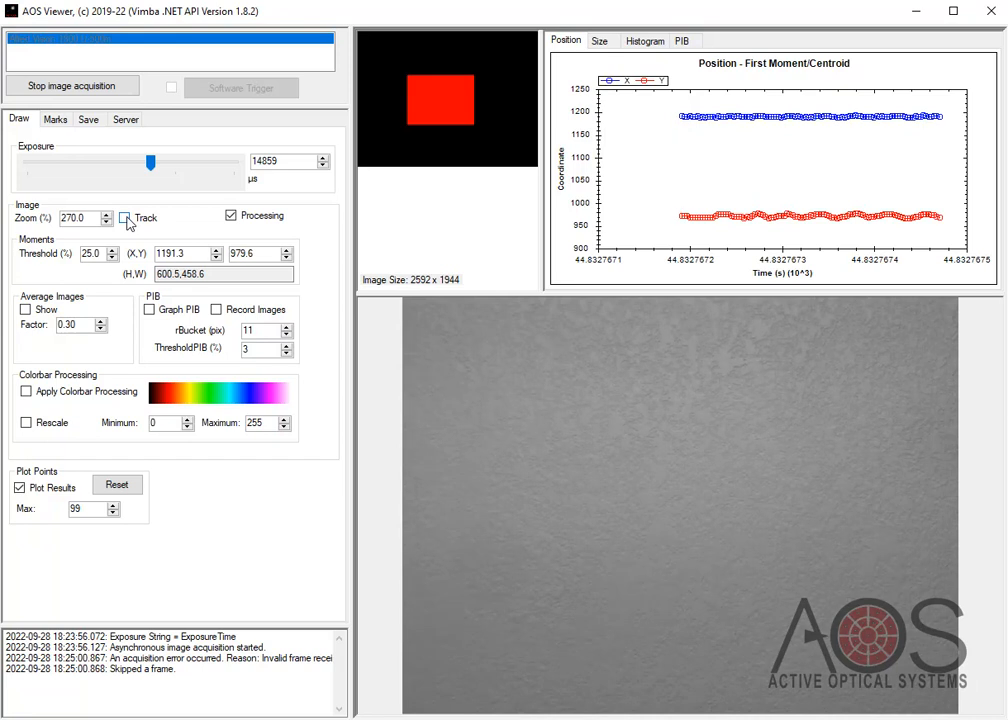
pyautogui.moveTo(111, 167); pyautogui.dragTo(102, 167)
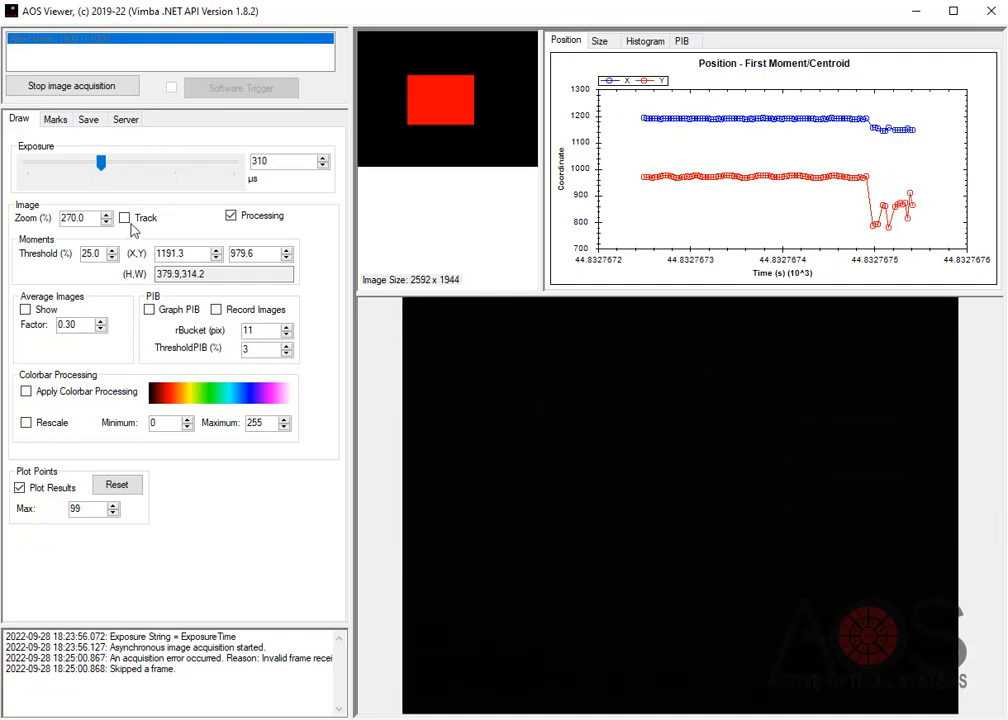
pyautogui.click(125, 219)
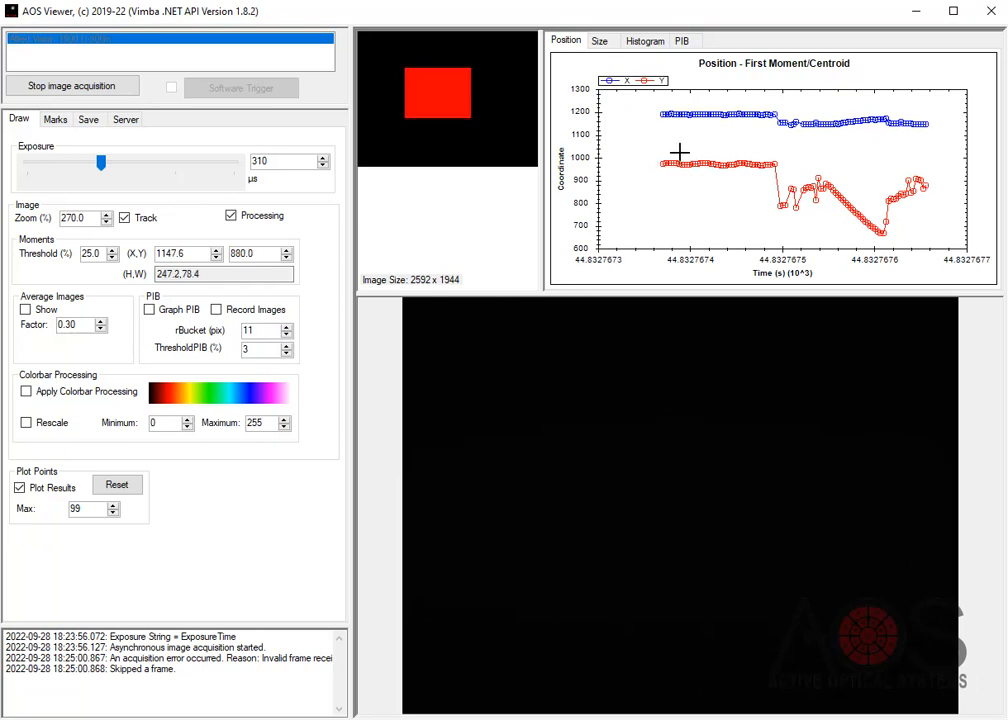
# Step: View the second-moment size plot and return to the centroid position plot
pyautogui.click(598, 40)
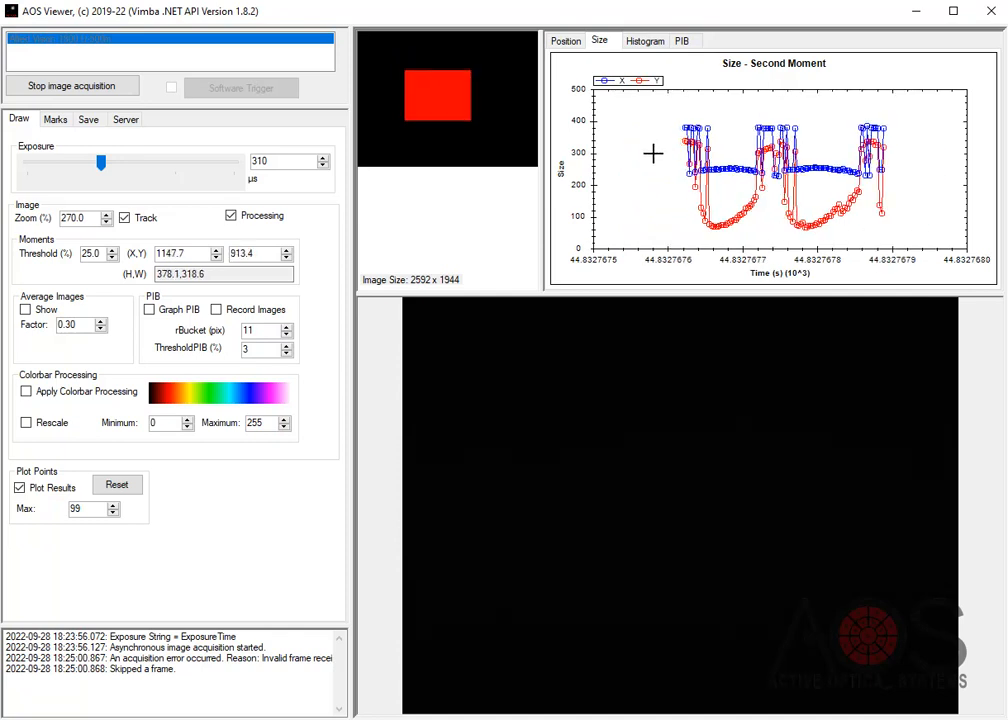
pyautogui.click(574, 45)
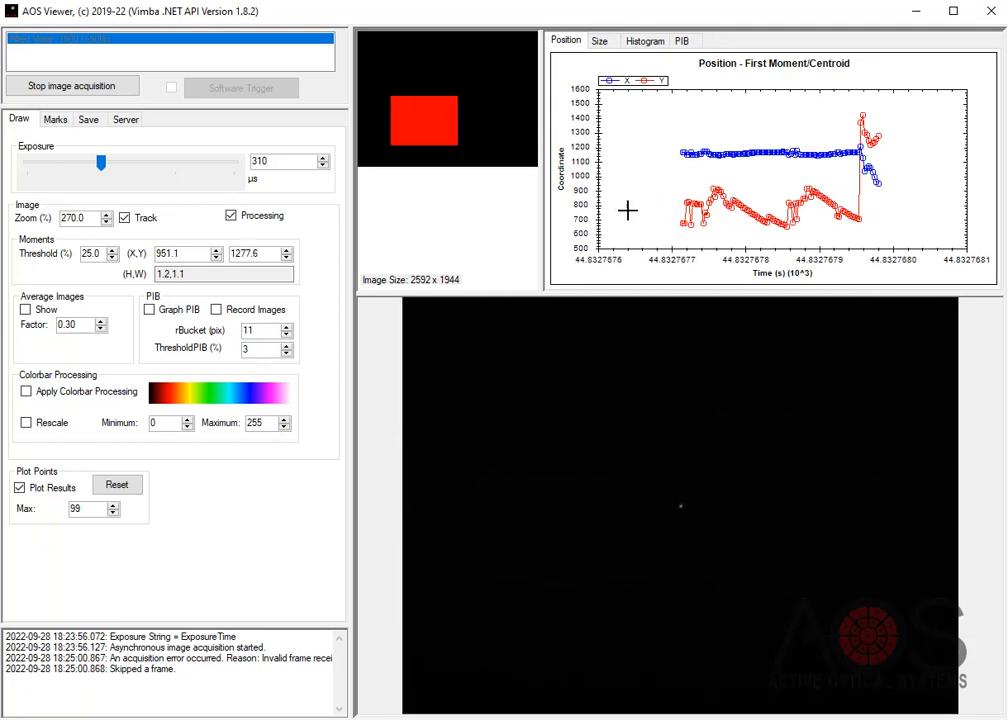
# Step: Set the exposure to 457 µs and switch tracking off and on again to compare the image behaviour
pyautogui.moveTo(105, 170); pyautogui.dragTo(113, 166)
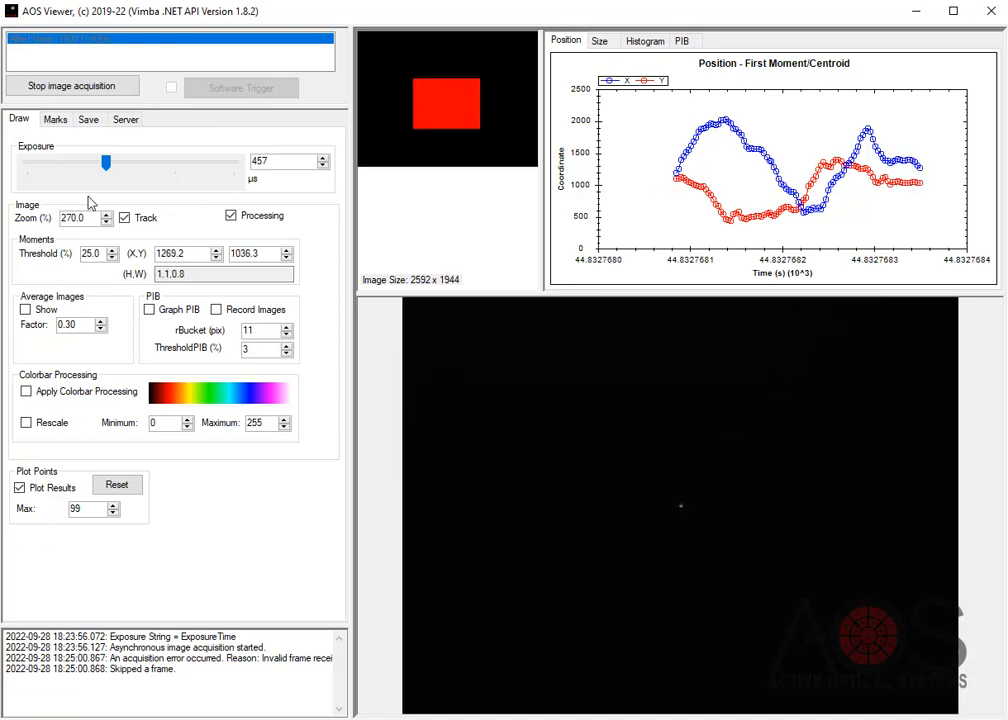
pyautogui.click(125, 218)
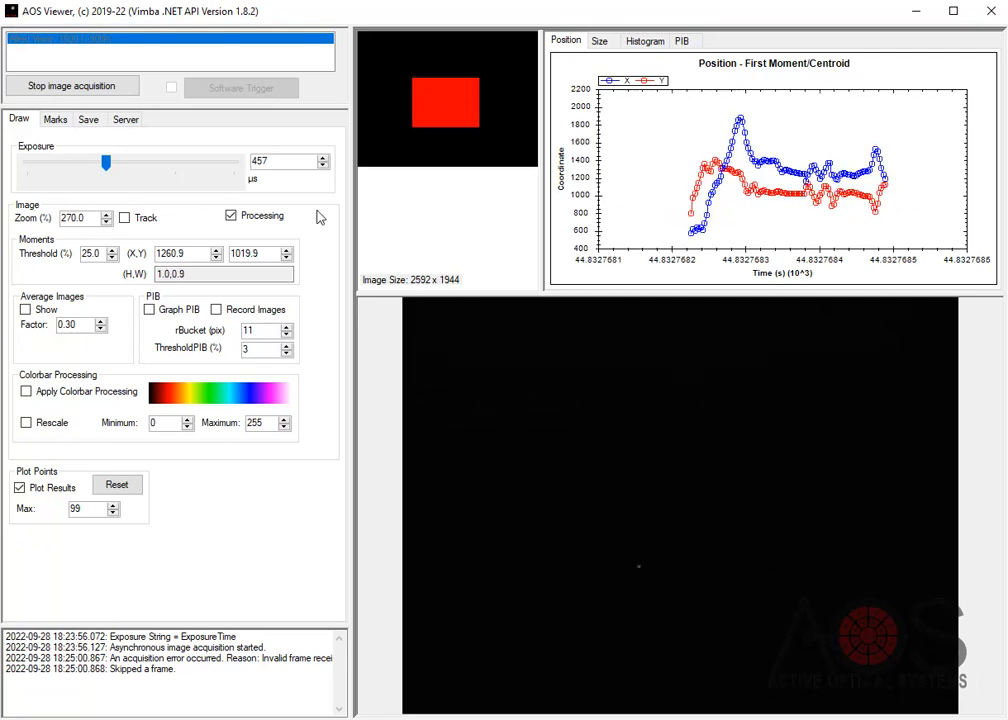
pyautogui.click(138, 222)
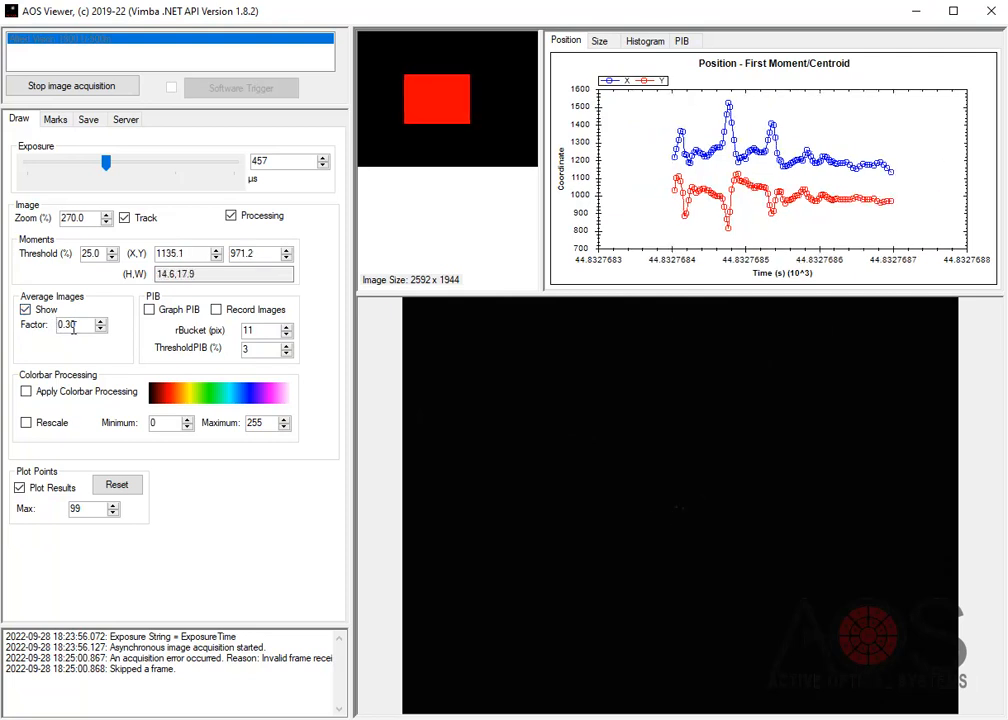
# Step: Stop showing the averaged images and display the PIB plot
pyautogui.click(25, 309)
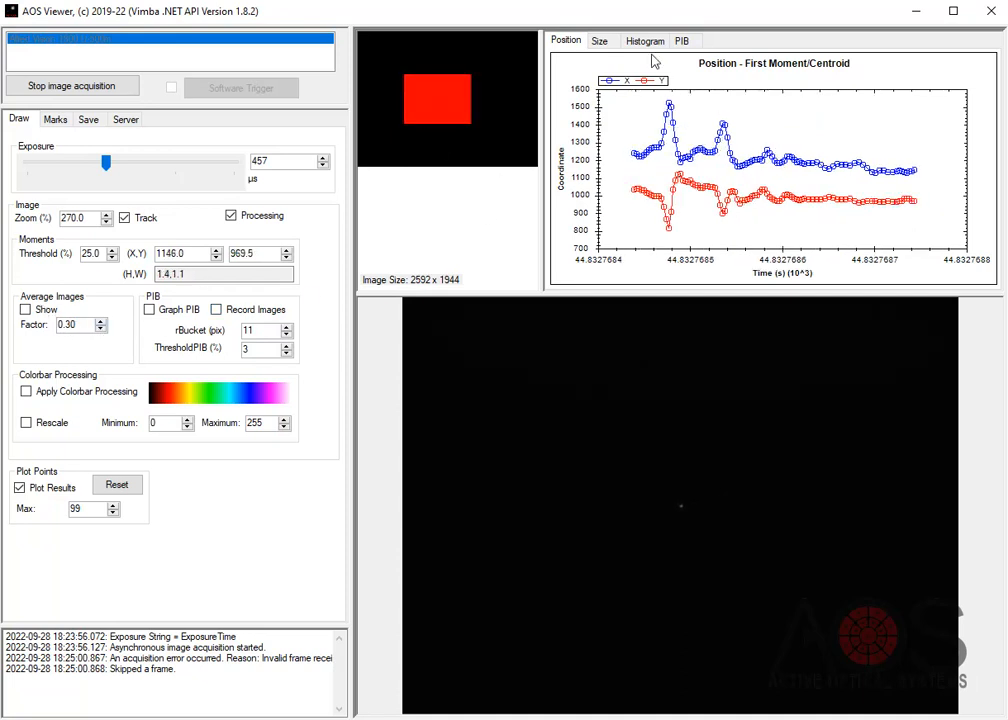
pyautogui.click(683, 42)
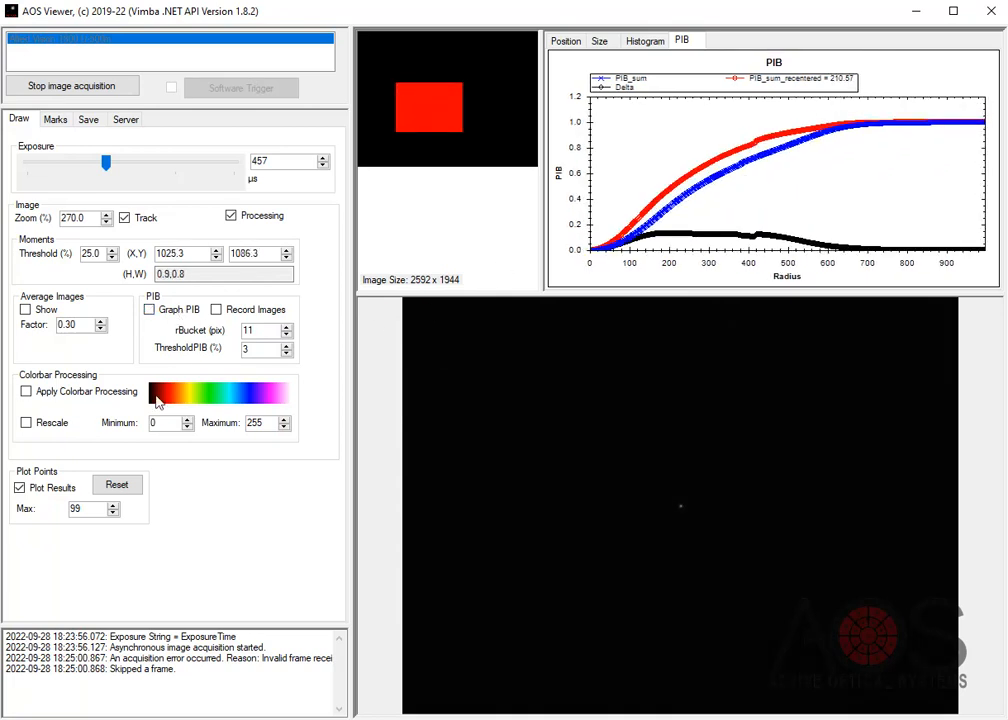
# Step: Apply colorbar processing with rescaling to the image and bring the rescale minimum down to 0
pyautogui.click(103, 395)
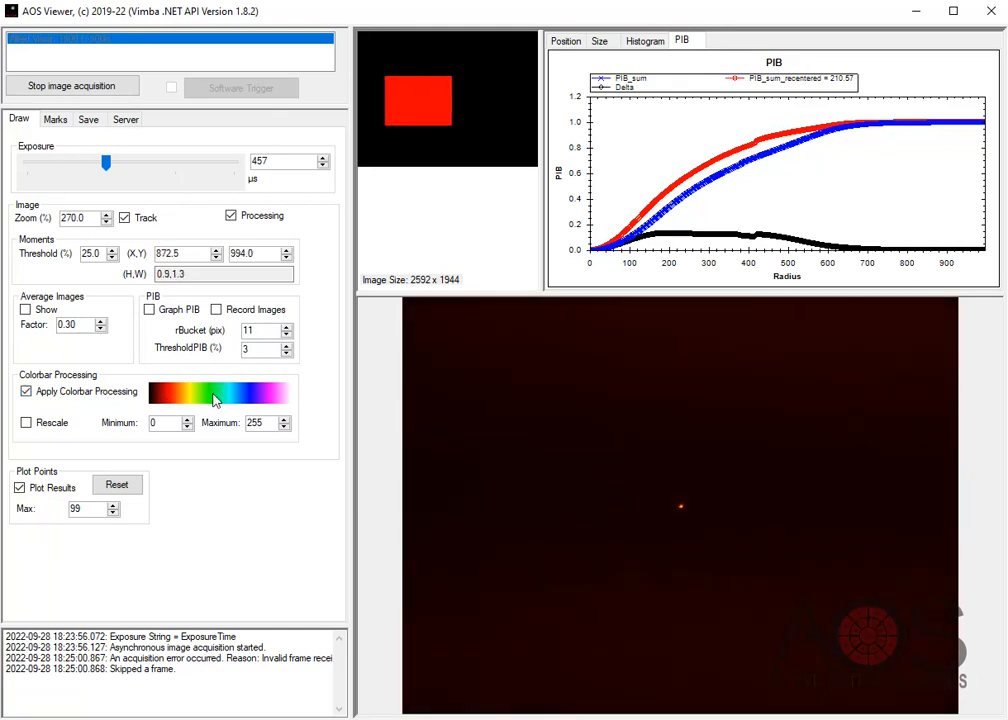
pyautogui.click(61, 425)
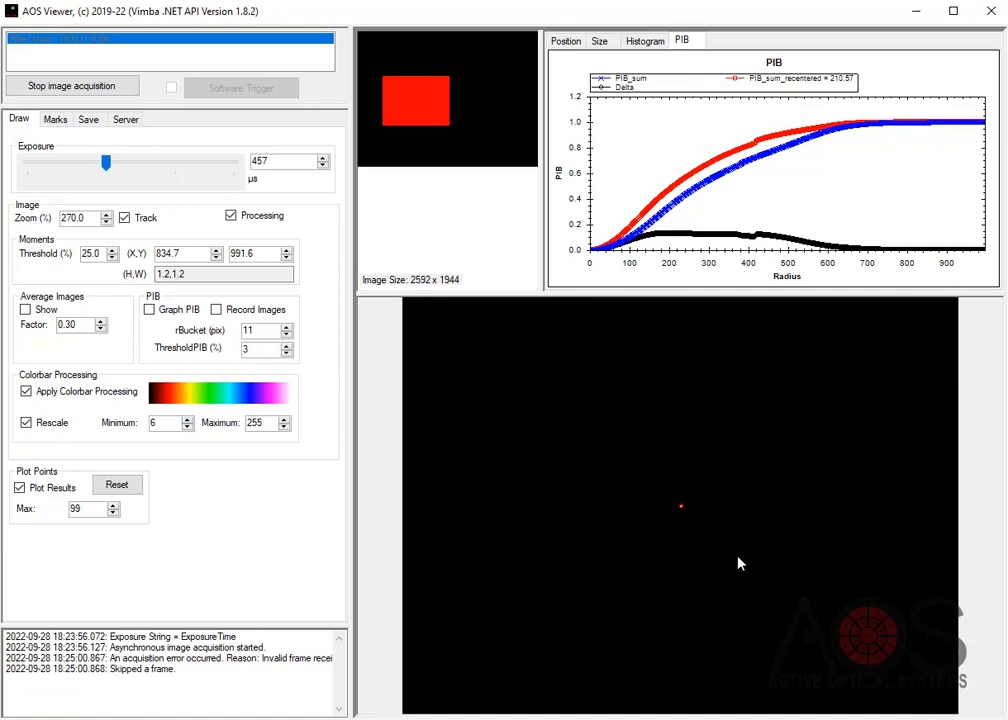
pyautogui.click(187, 427)
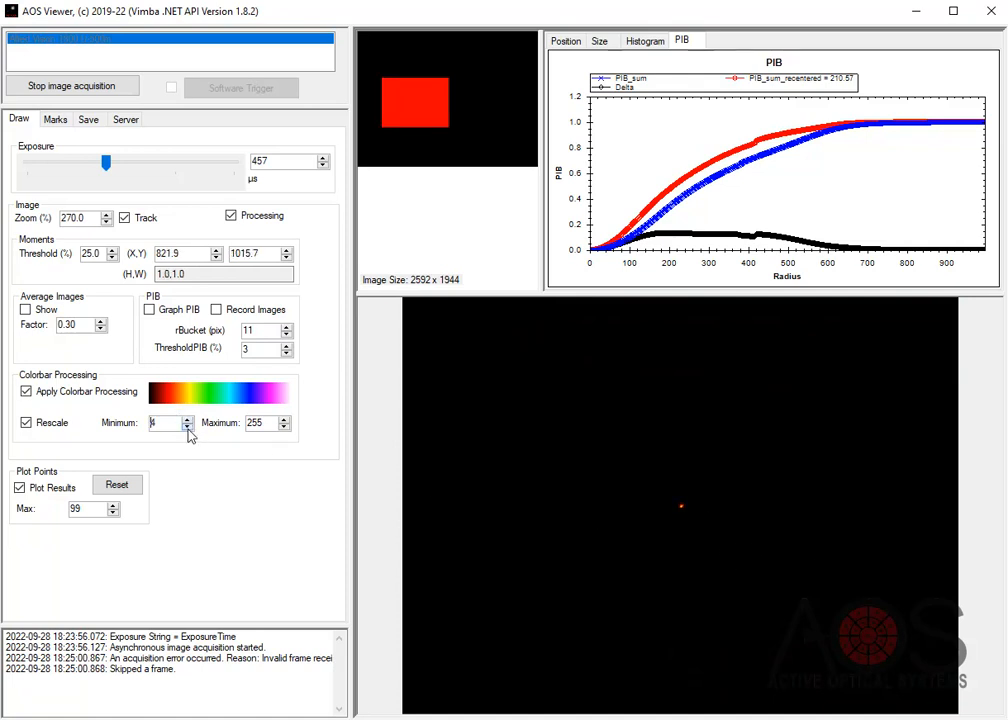
pyautogui.click(187, 427)
pyautogui.click(187, 427)
pyautogui.click(187, 427)
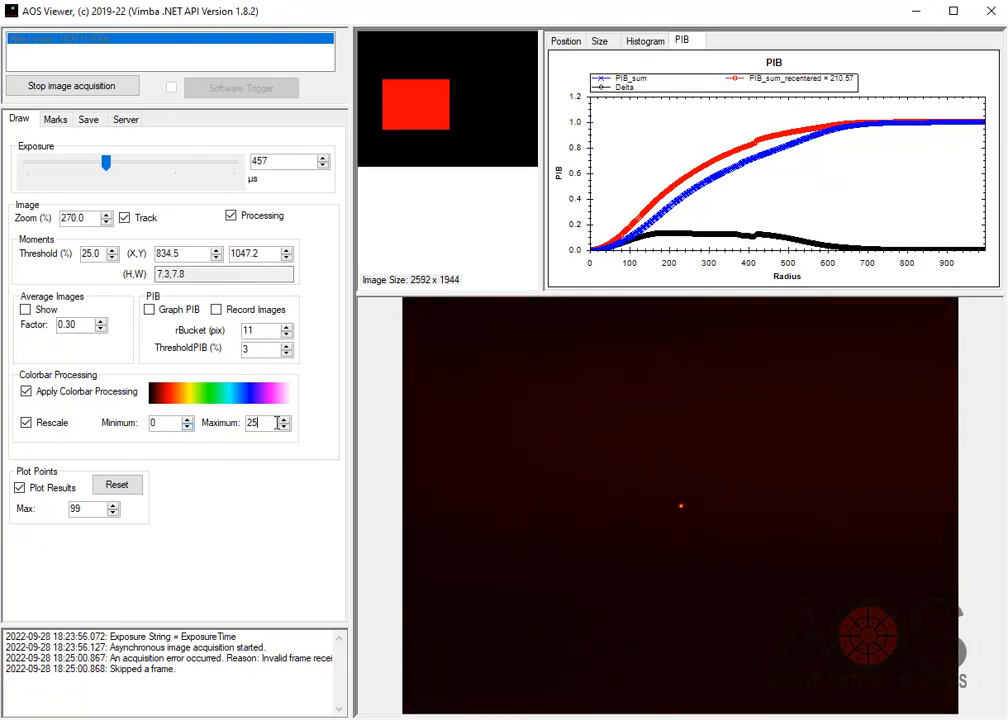
# Step: Try a colorbar maximum of 25, restore it to 255, and disable both colorbar processing and rescaling
pyautogui.press('BackSpace')
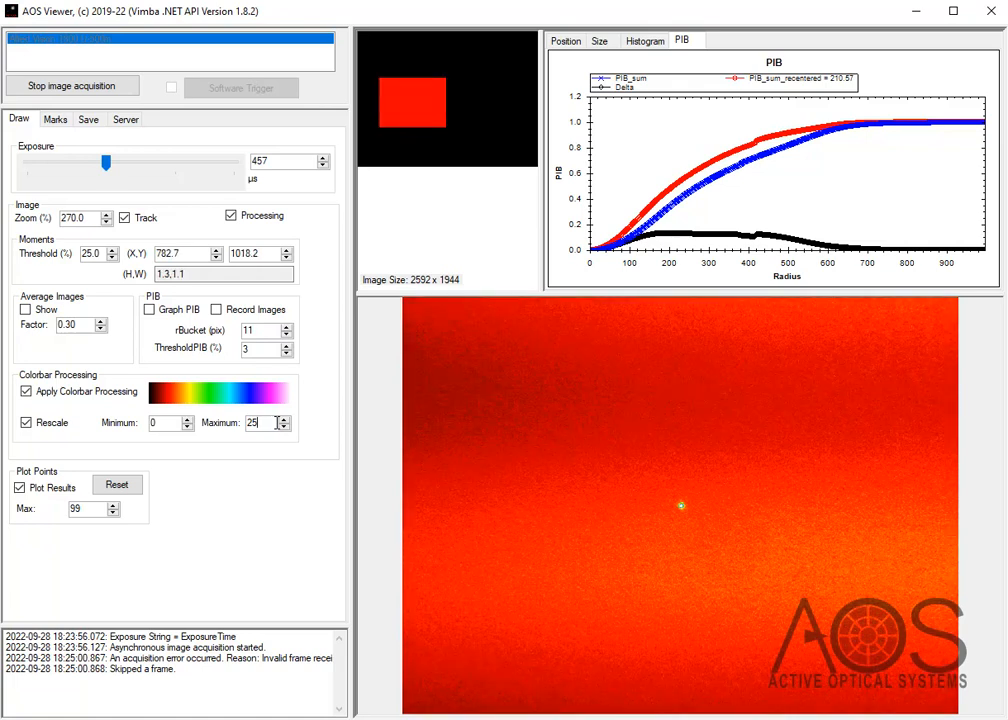
pyautogui.write('5')
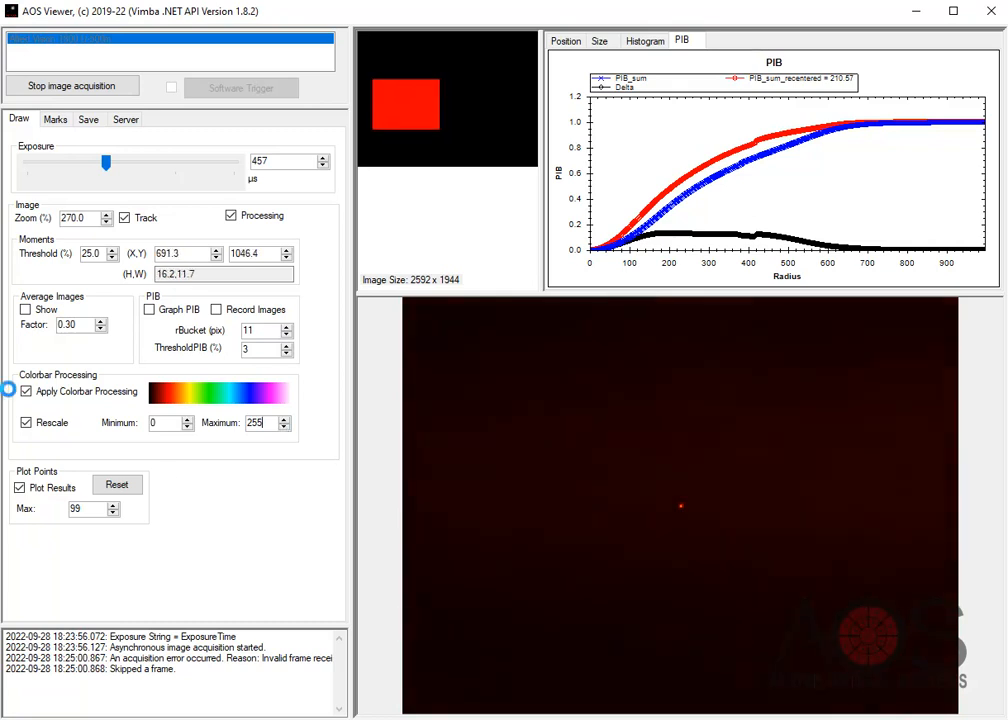
pyautogui.click(27, 391)
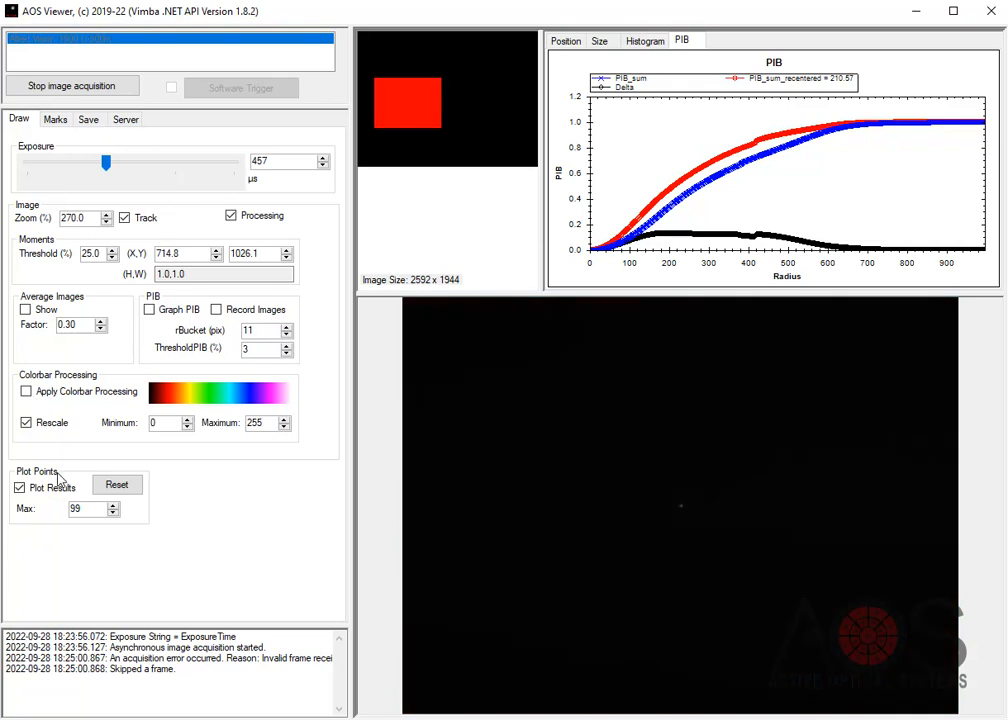
pyautogui.click(27, 423)
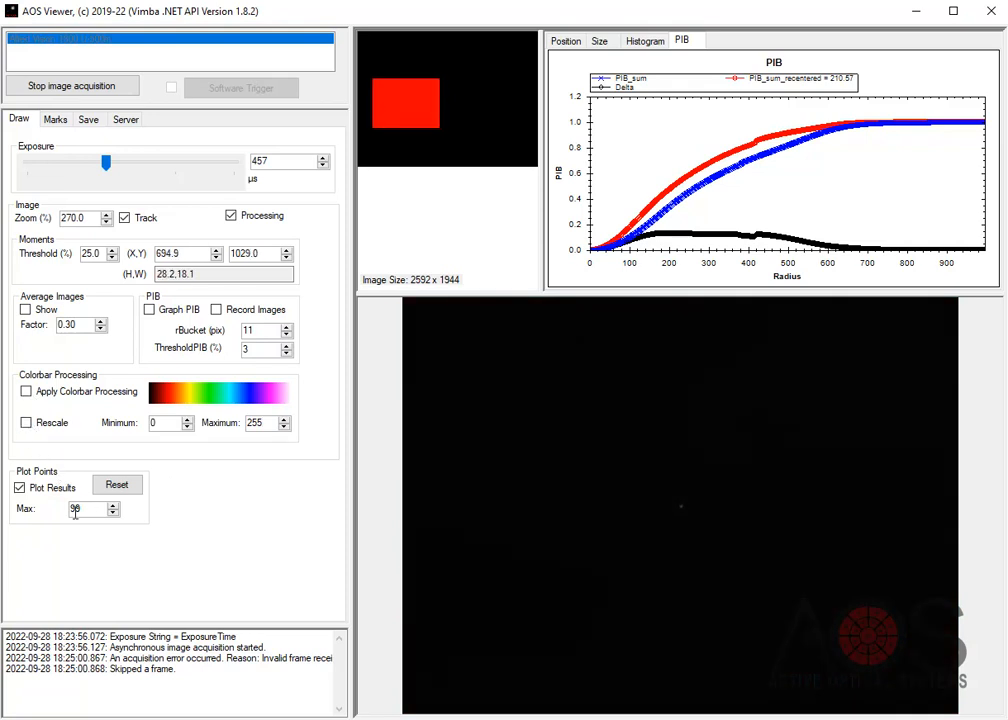
# Step: Show the second-moment size plot and reset its plotted points
pyautogui.click(599, 42)
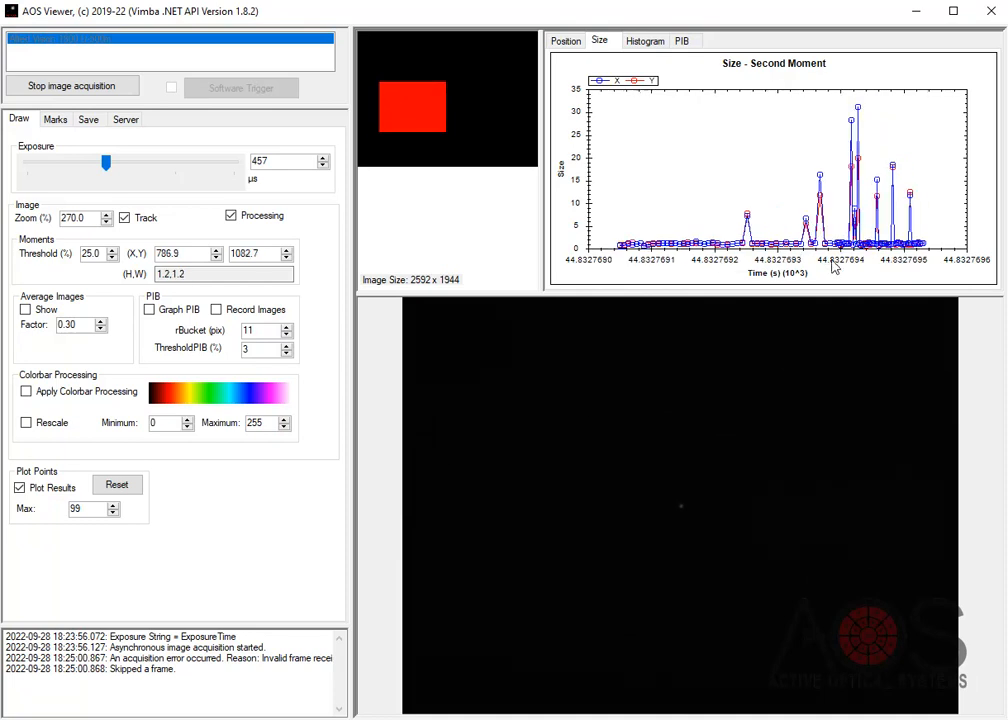
pyautogui.click(121, 490)
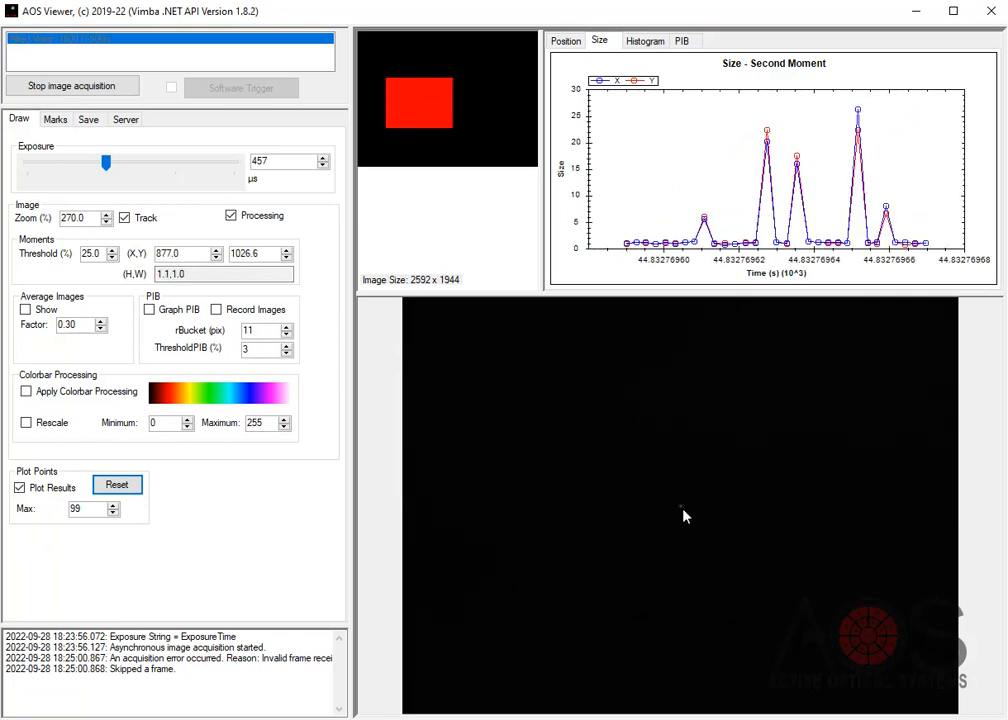
# Step: Raise the exposure to 1127 µs and show the intensity histogram
pyautogui.moveTo(106, 162); pyautogui.dragTo(118, 166)
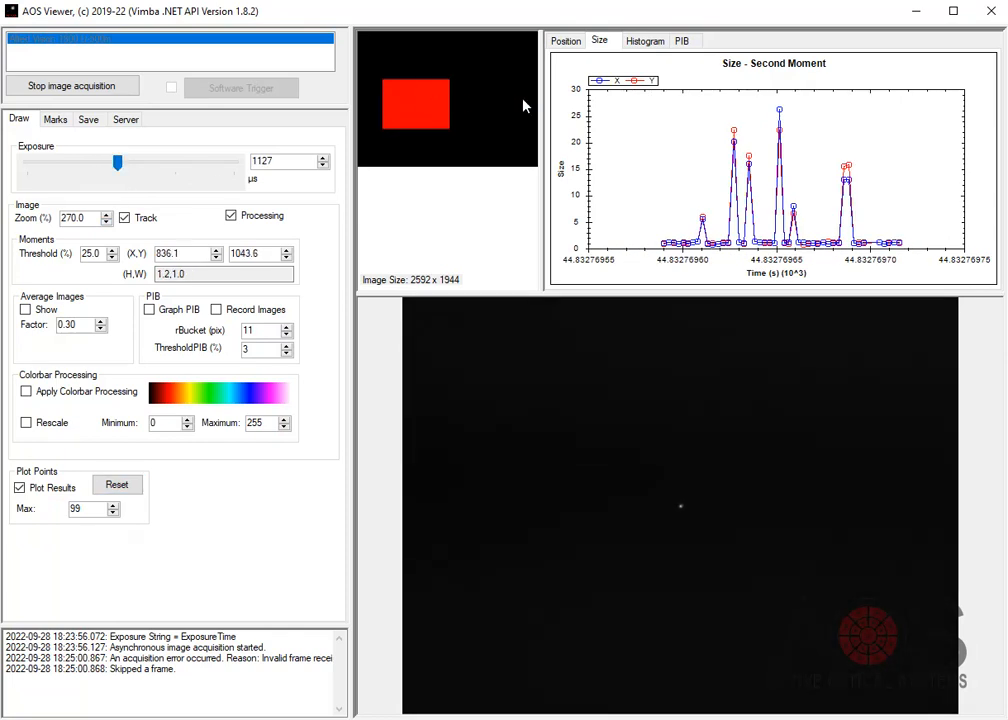
pyautogui.click(660, 41)
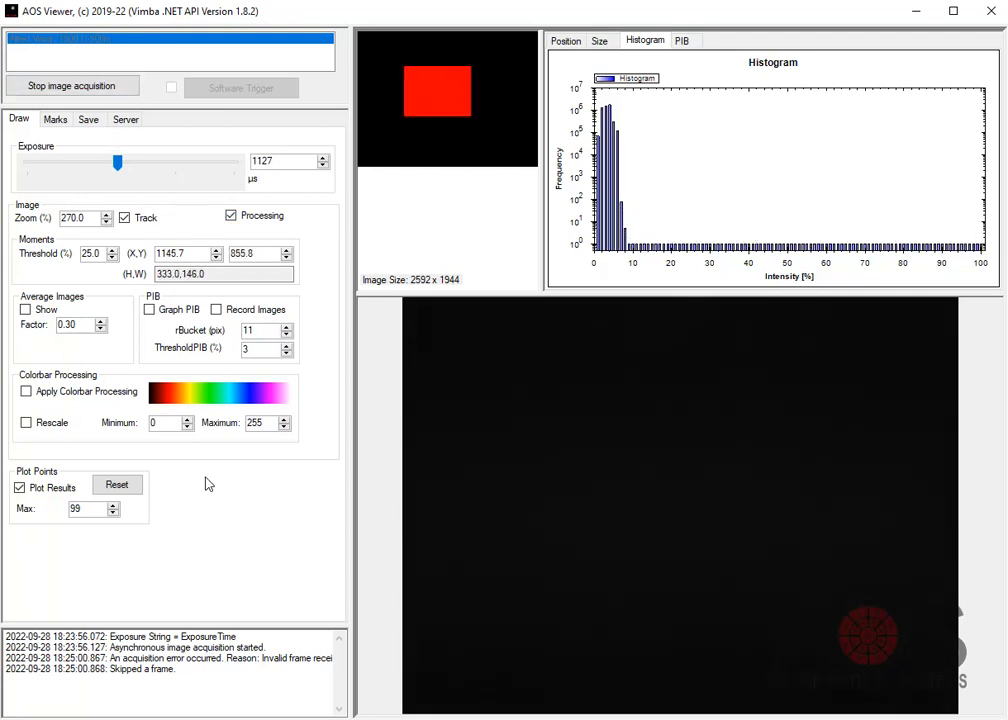
# Step: Save two position marks at different locations of the moving spot
pyautogui.click(57, 121)
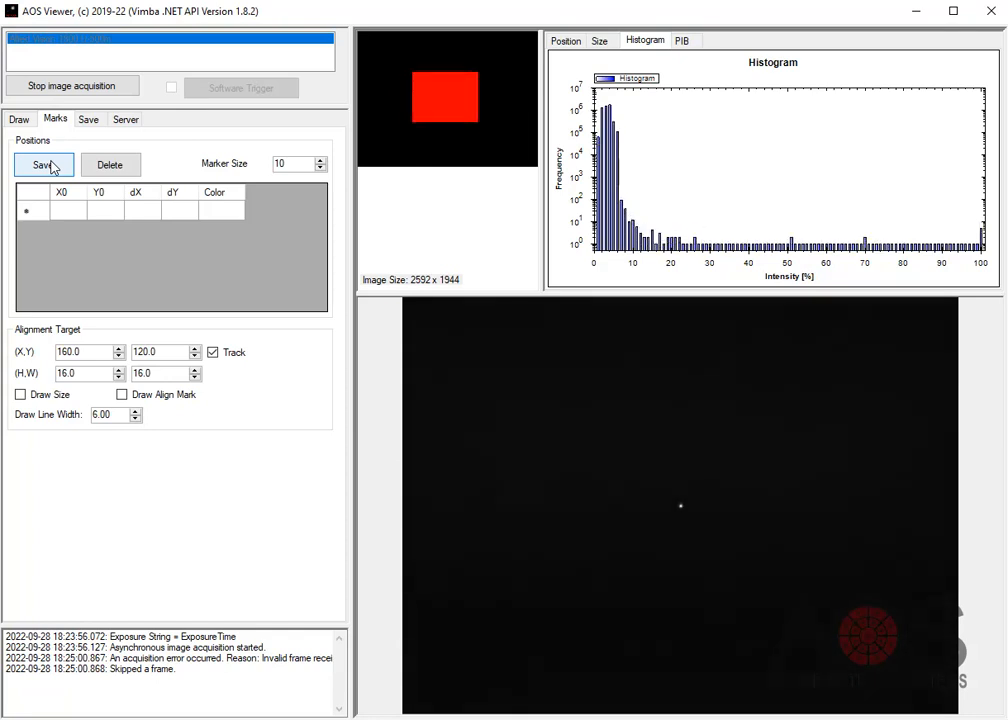
pyautogui.click(50, 168)
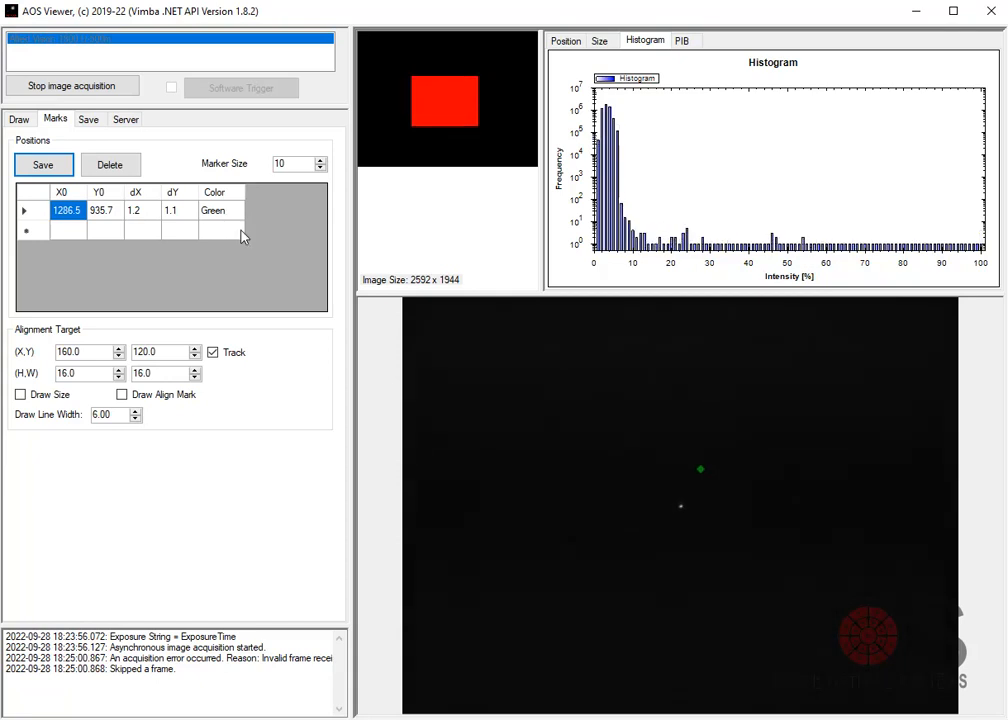
pyautogui.click(54, 170)
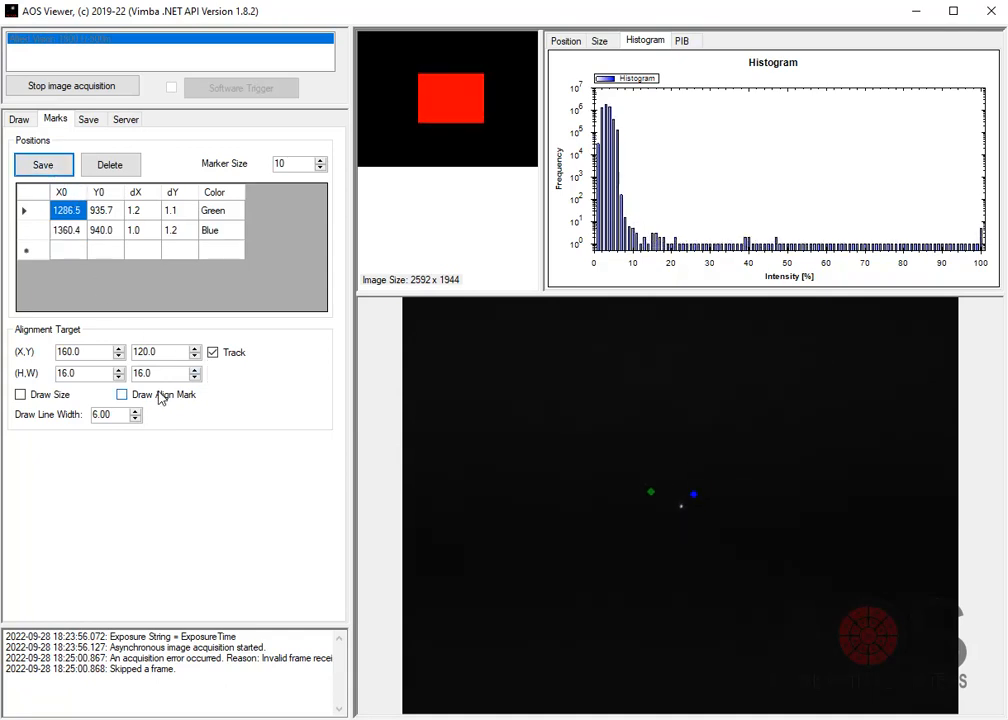
# Step: Try out the alignment mark and spot size overlays on the tracked image and turn both off again
pyautogui.click(210, 352)
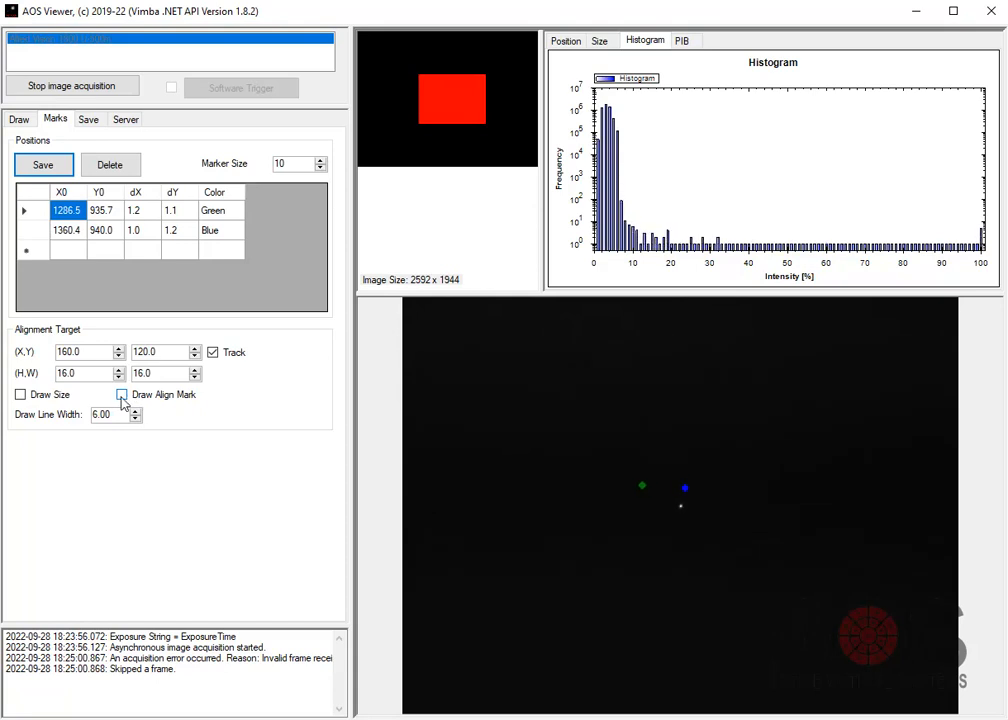
pyautogui.click(122, 395)
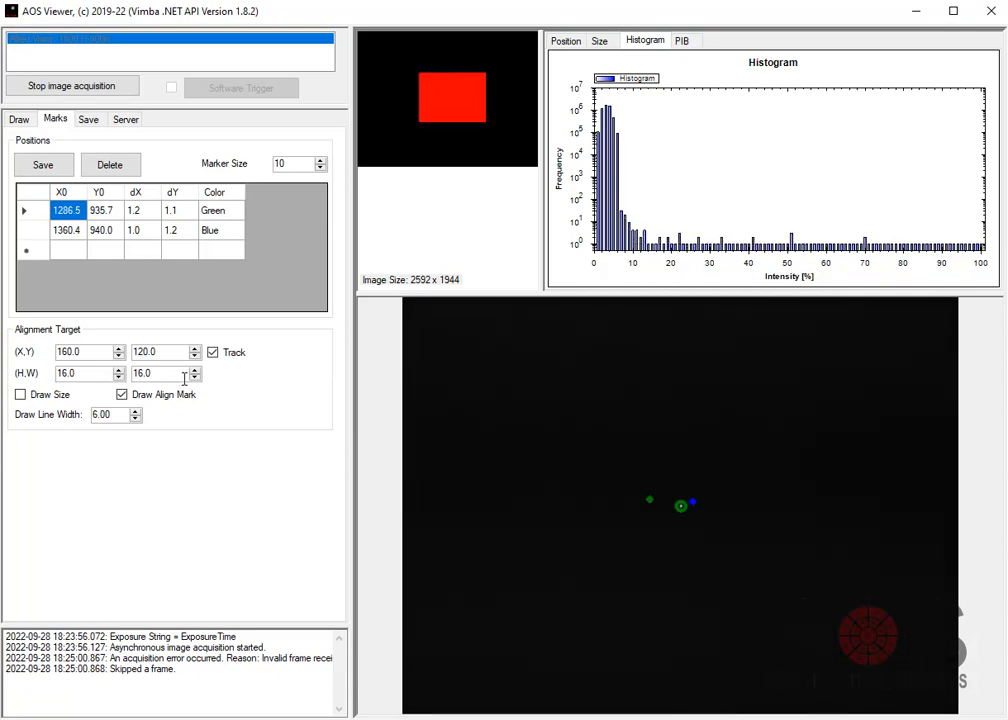
pyautogui.click(63, 399)
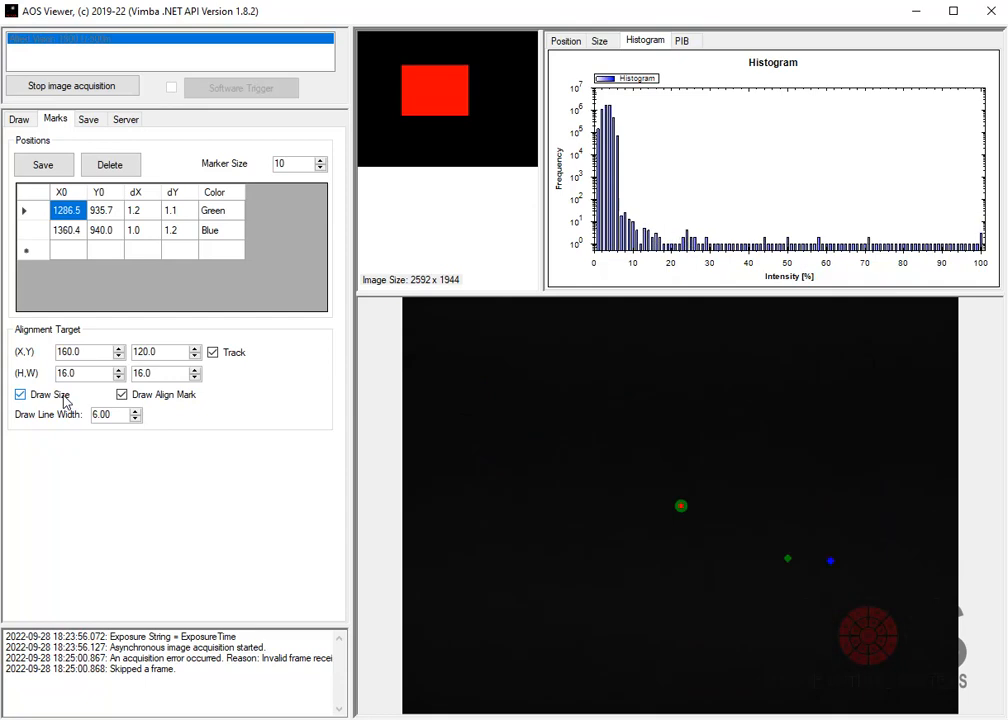
pyautogui.click(36, 394)
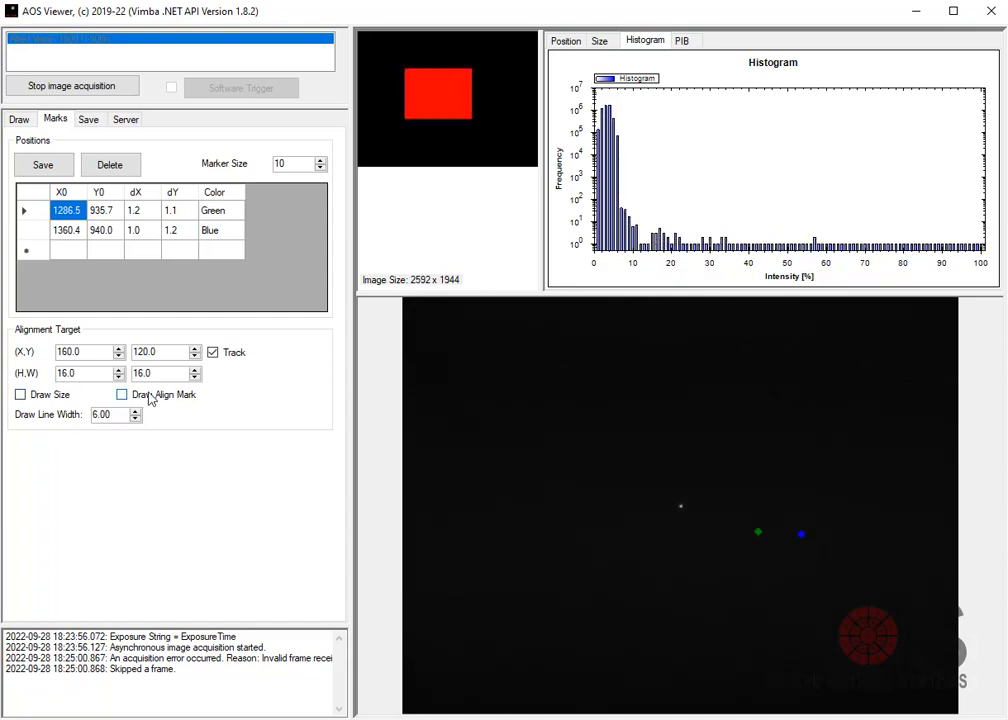
# Step: Record 10 frames to the DAT file Results22_09_28_18_30_00.DAT on the Desktop
pyautogui.click(96, 128)
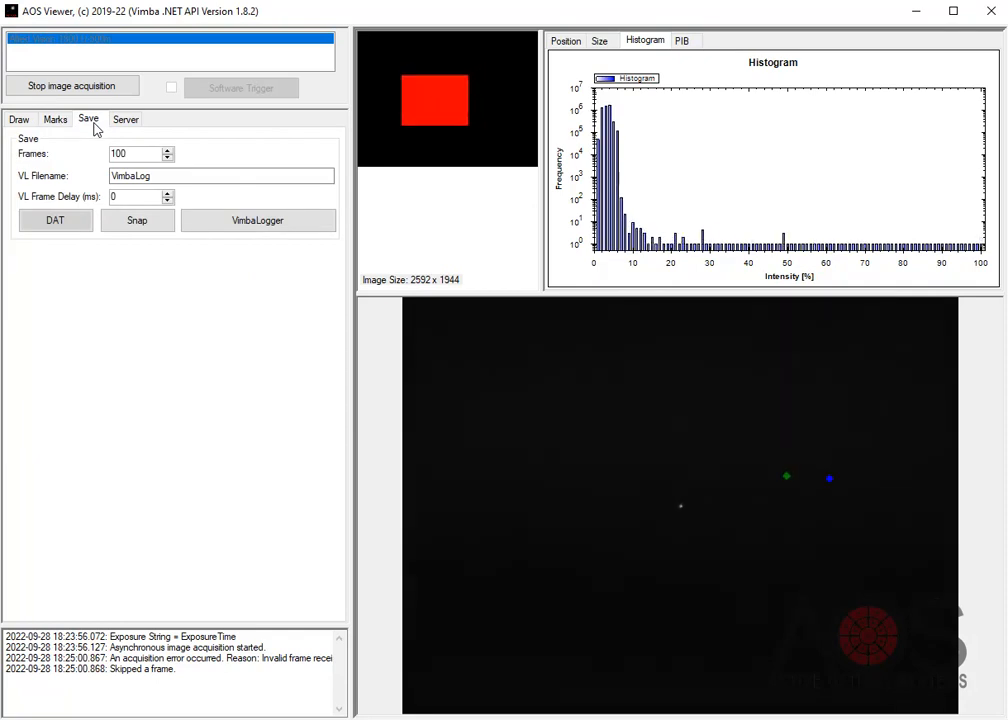
pyautogui.press('BackSpace')
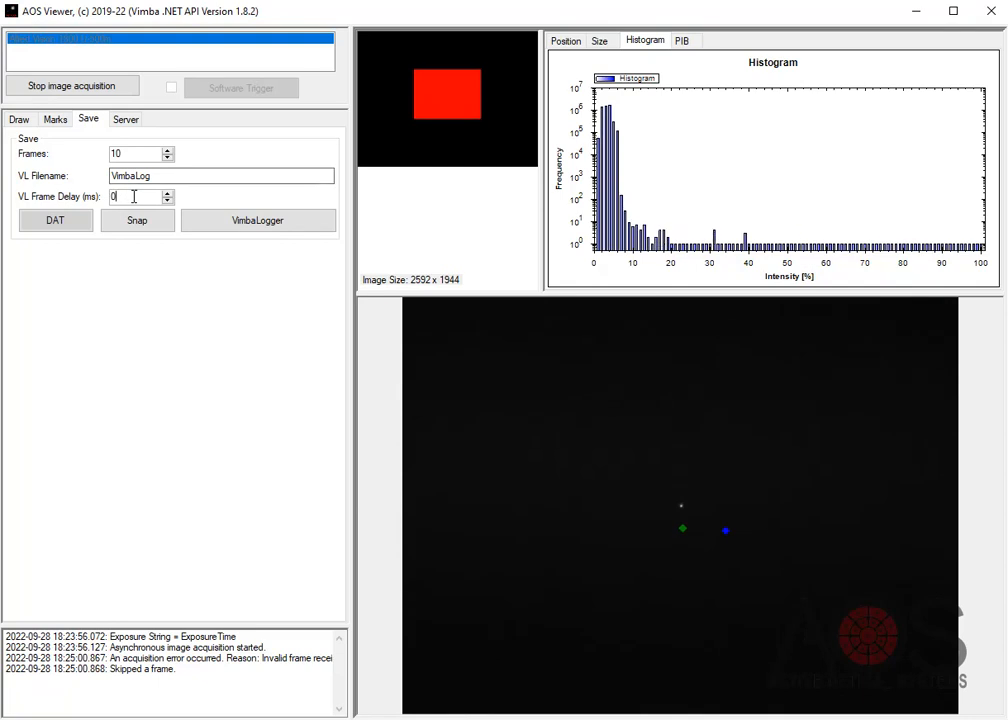
pyautogui.click(55, 220)
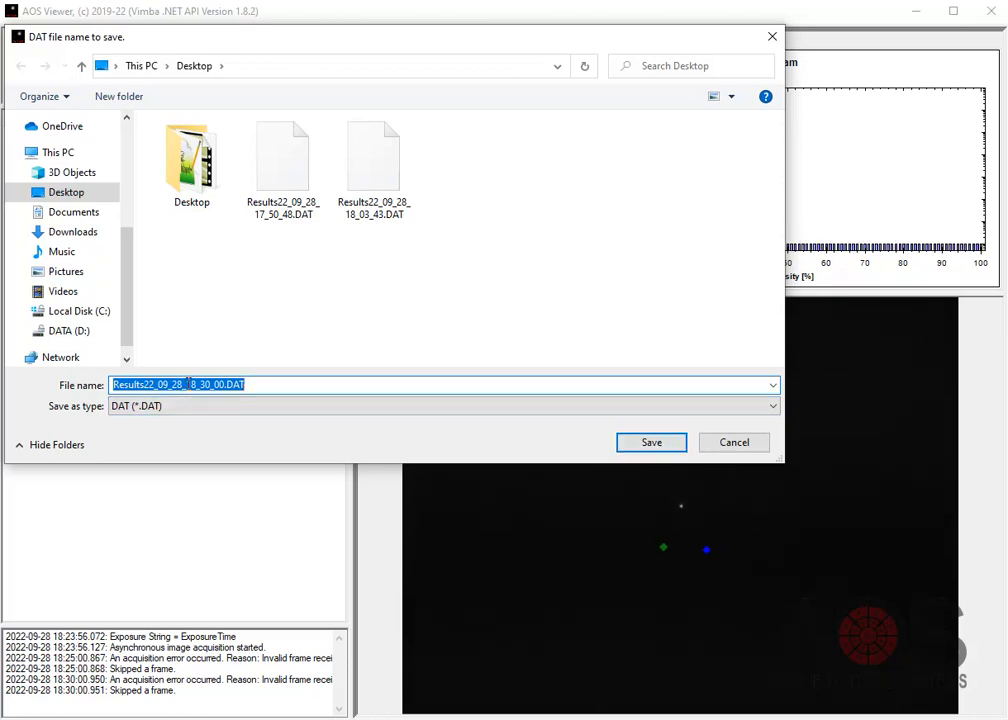
pyautogui.click(648, 443)
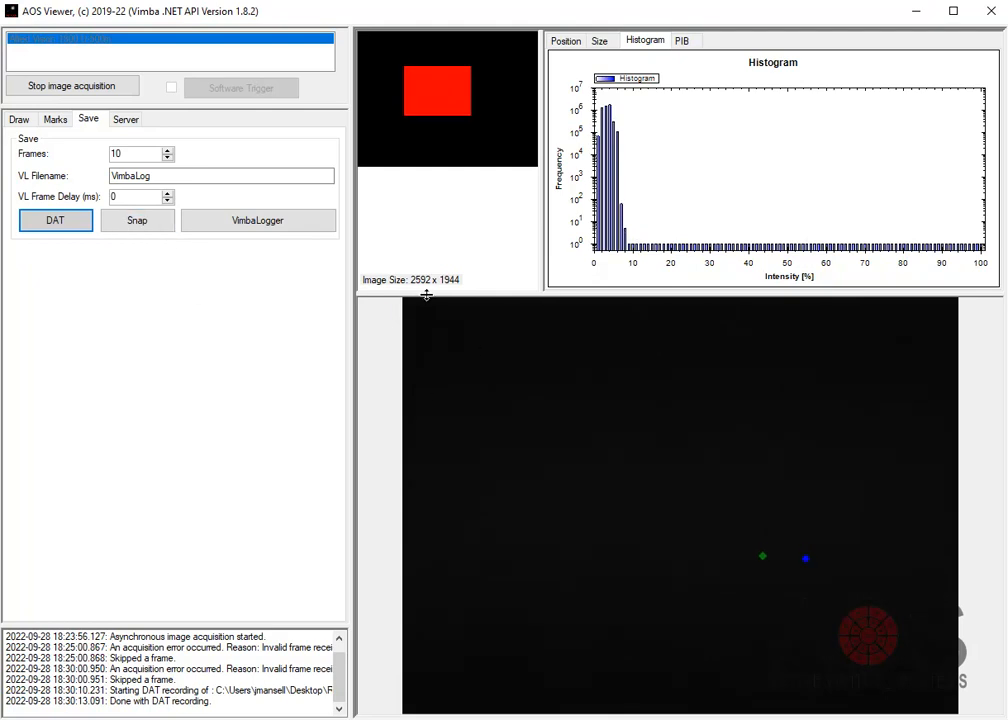
# Step: Turn image processing off in the drawing settings and switch it back on
pyautogui.click(19, 119)
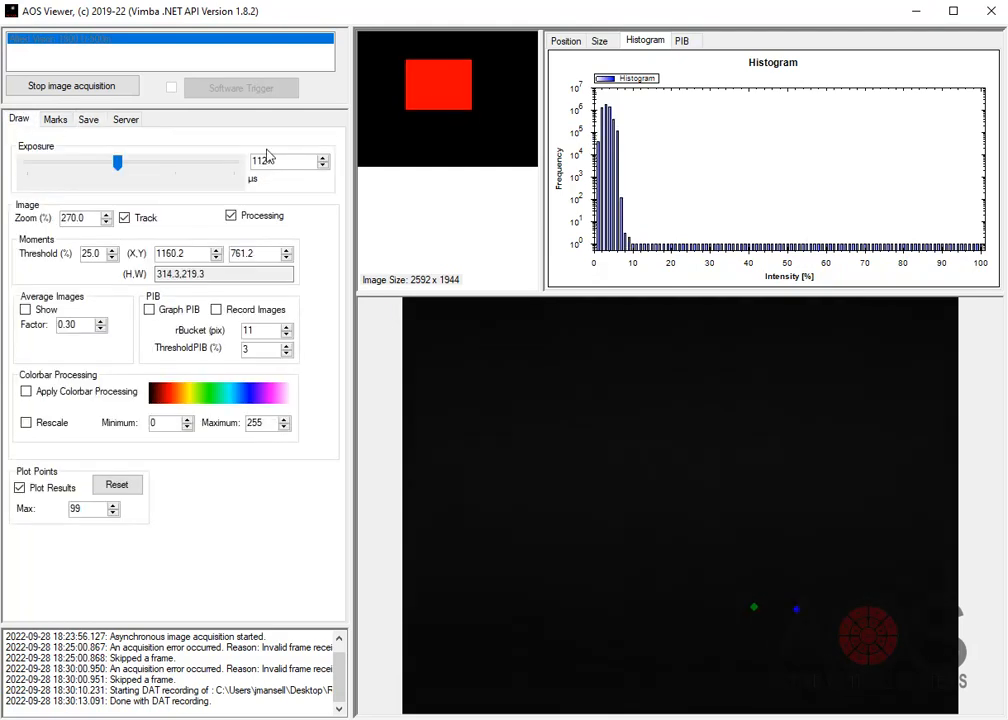
pyautogui.click(233, 216)
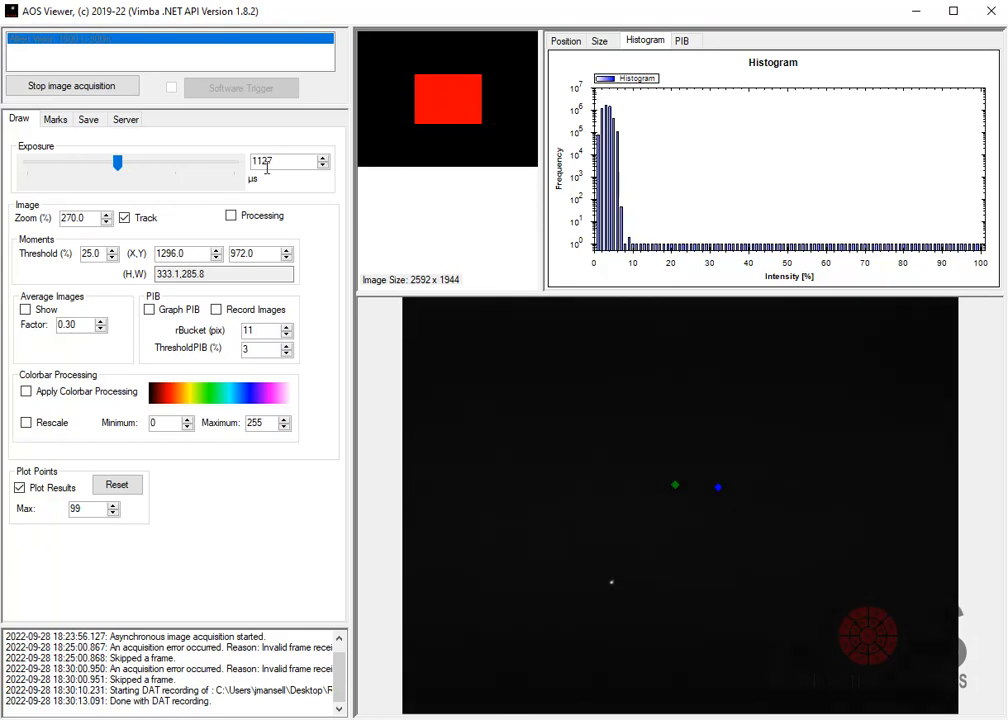
pyautogui.click(231, 216)
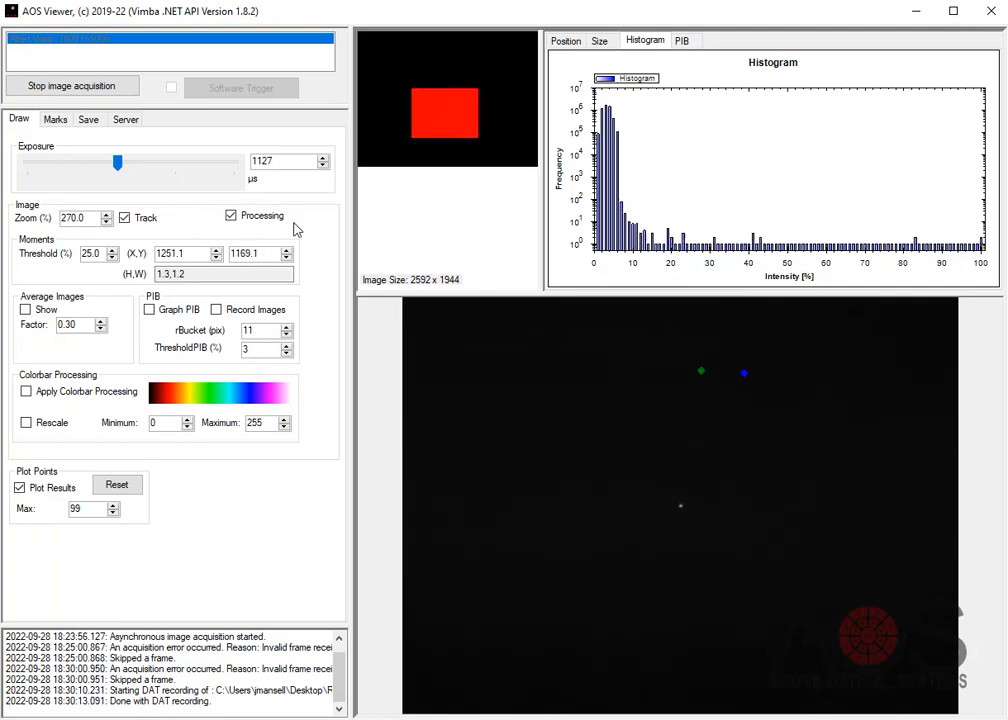
# Step: Save a snapshot of the current image and log 10 frames with VimbaLogger under the file name VimbaLog
pyautogui.click(88, 120)
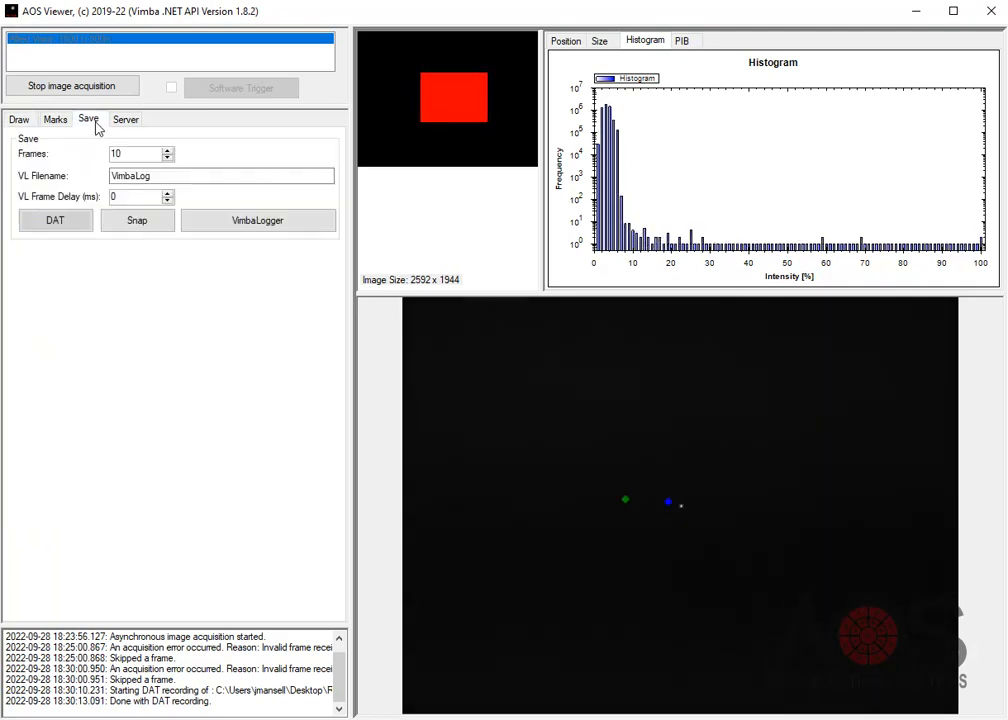
pyautogui.click(154, 231)
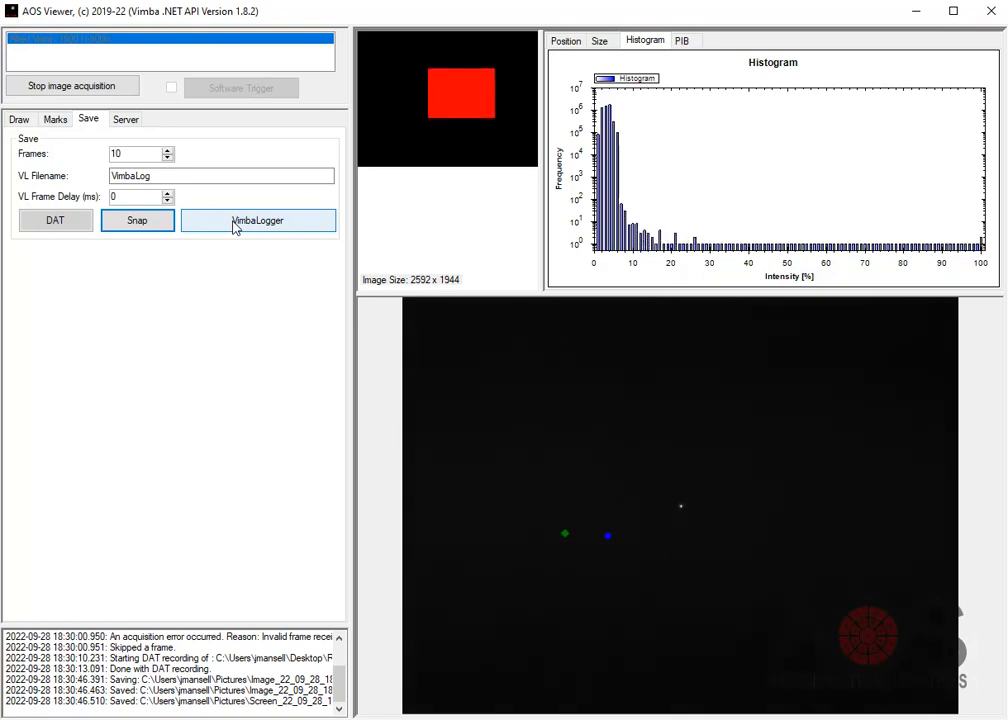
pyautogui.click(234, 227)
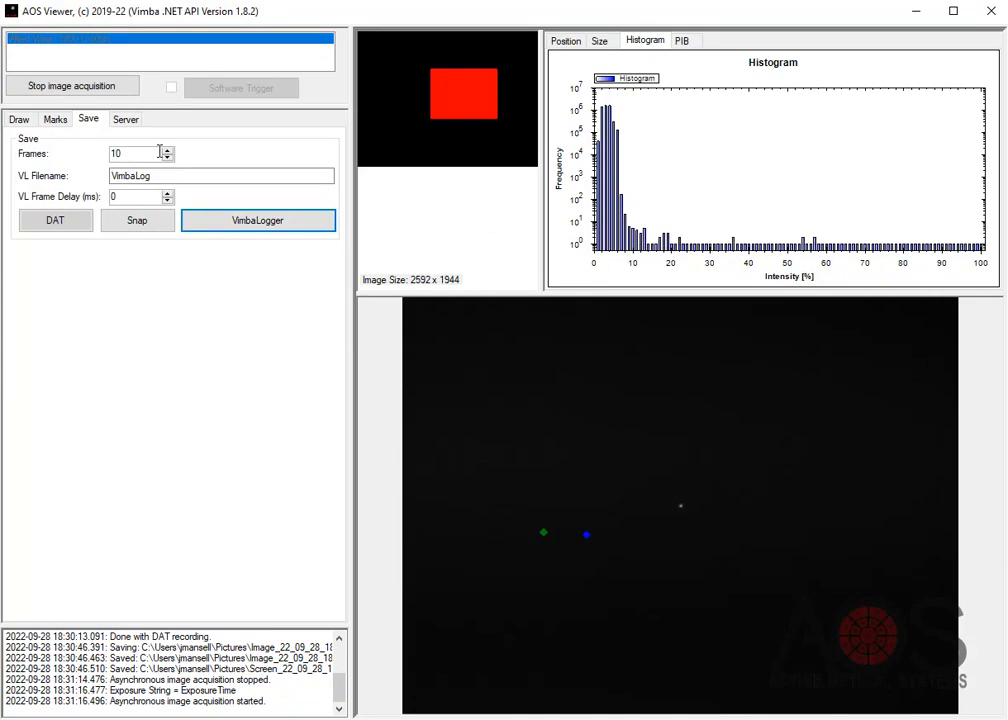
# Step: Set the frame count to 100 and record the frames with VimbaLogger under the file name VimbaLog
pyautogui.click(155, 154)
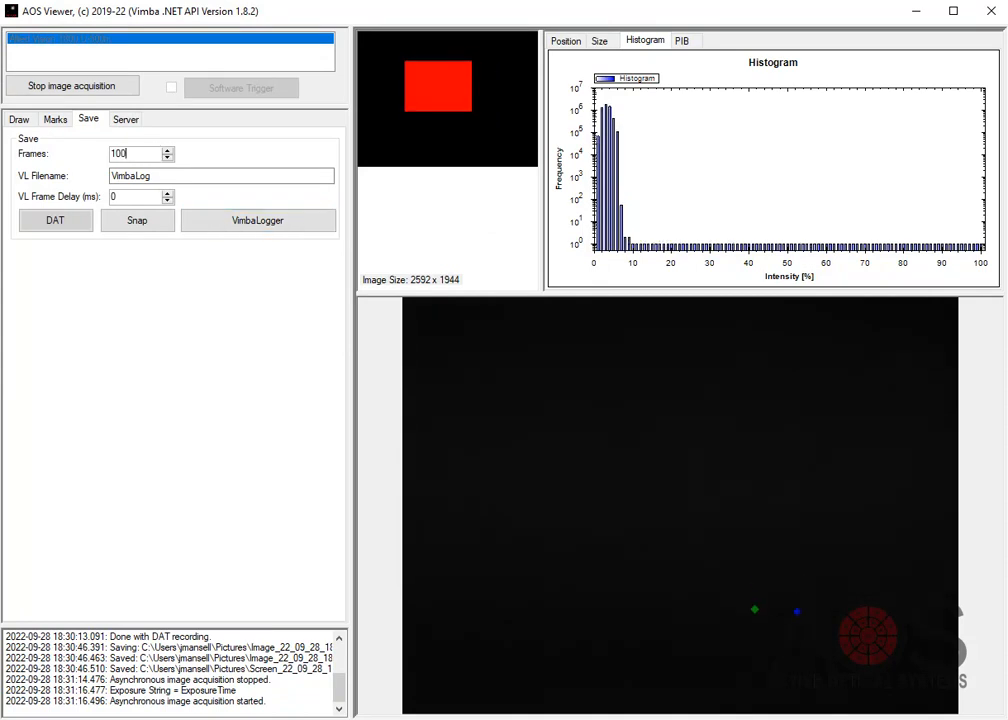
pyautogui.click(234, 221)
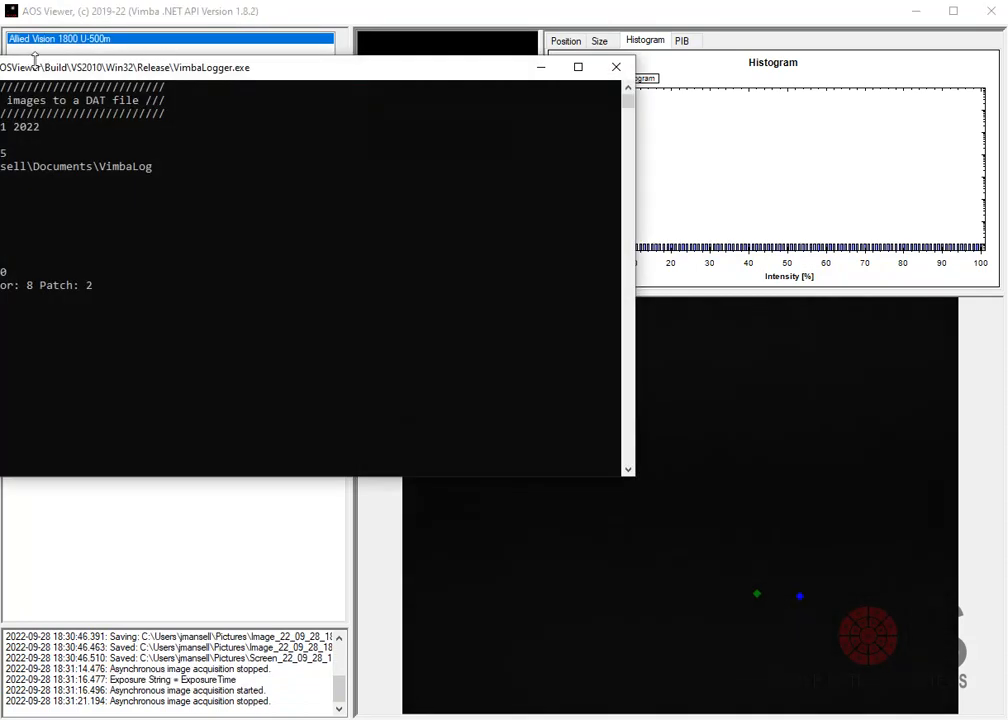
pyautogui.moveTo(42, 61); pyautogui.dragTo(126, 80)
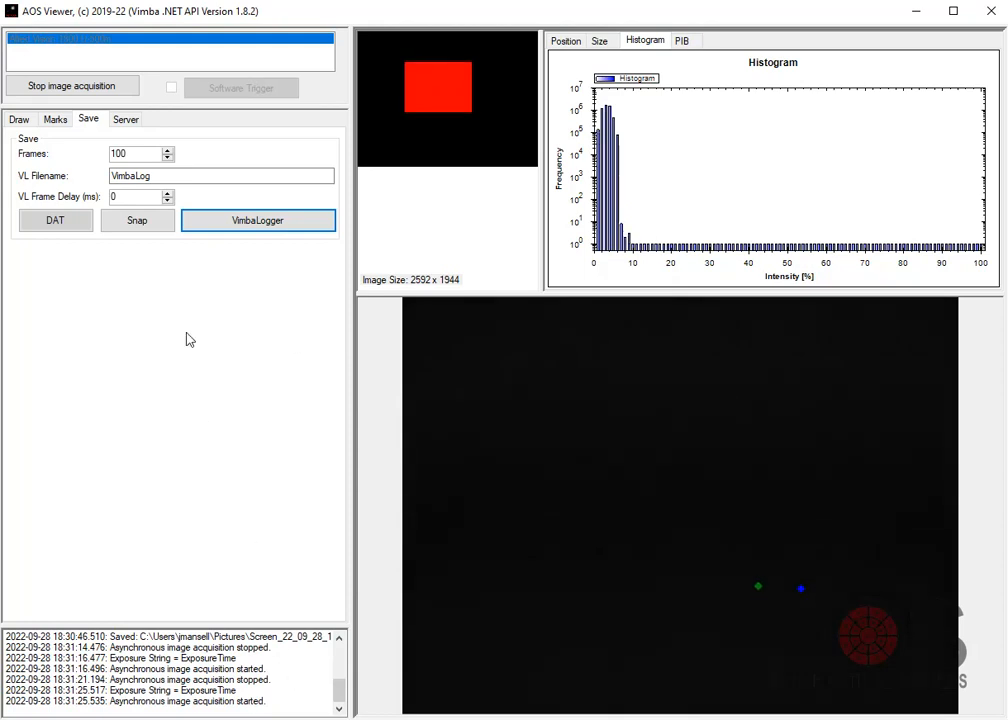
pyautogui.click(218, 222)
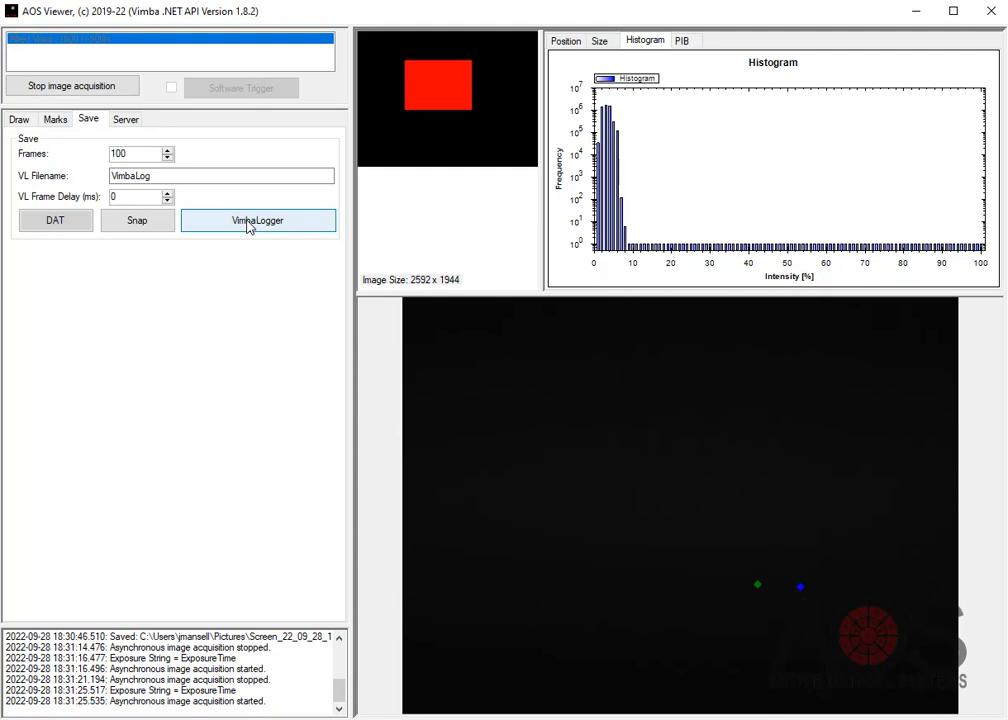
# Step: View the TCP server settings and show the plot of the spot's centroid position
pyautogui.click(124, 121)
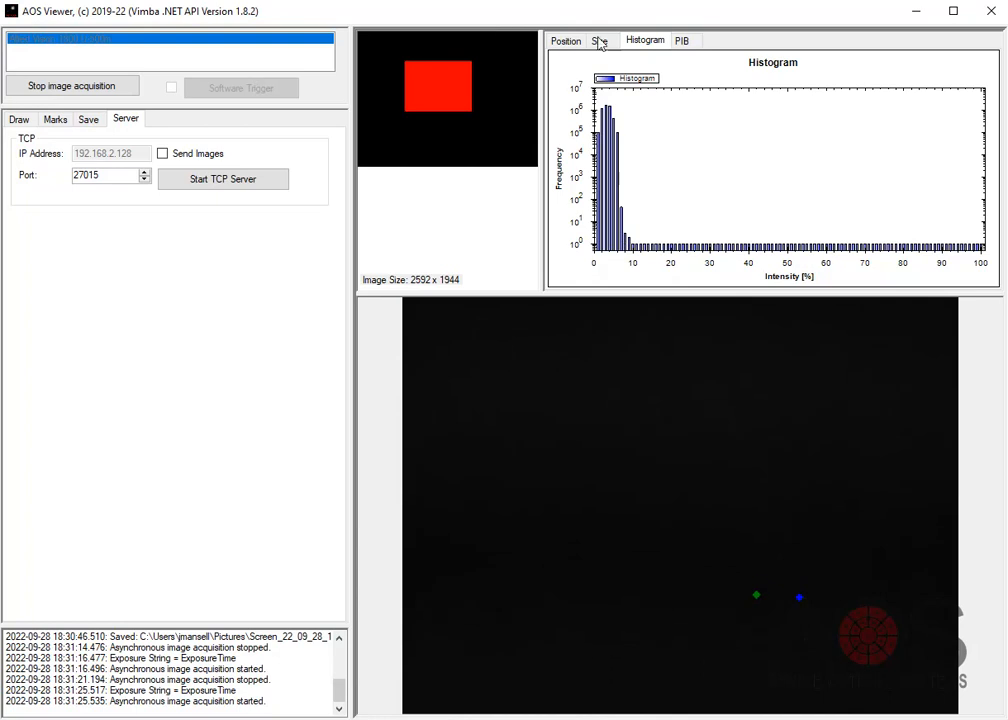
pyautogui.click(566, 41)
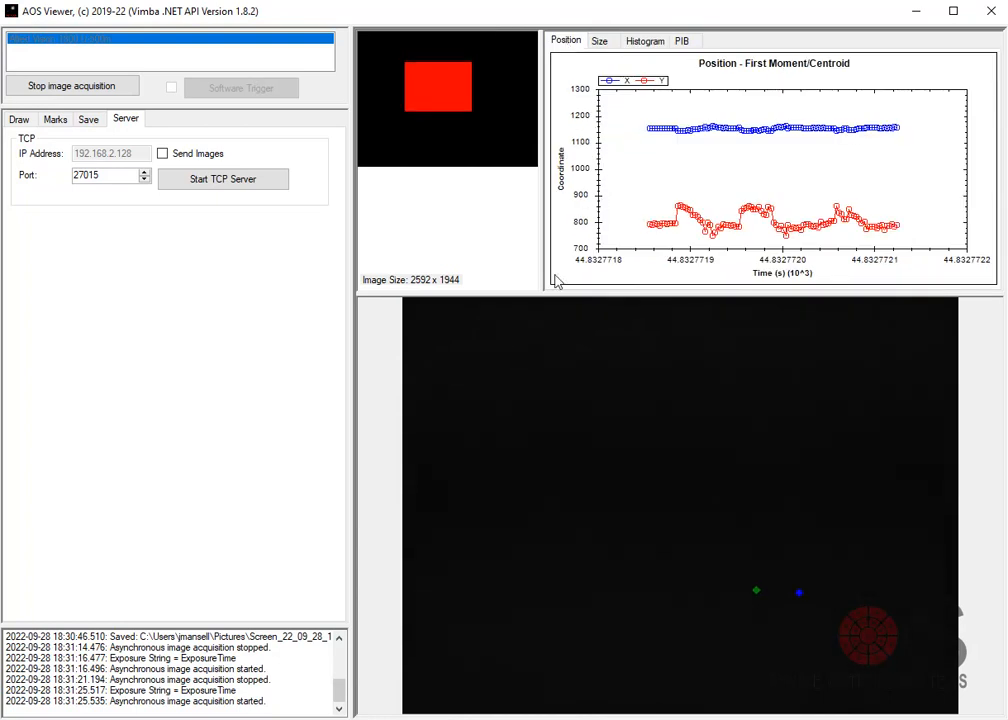